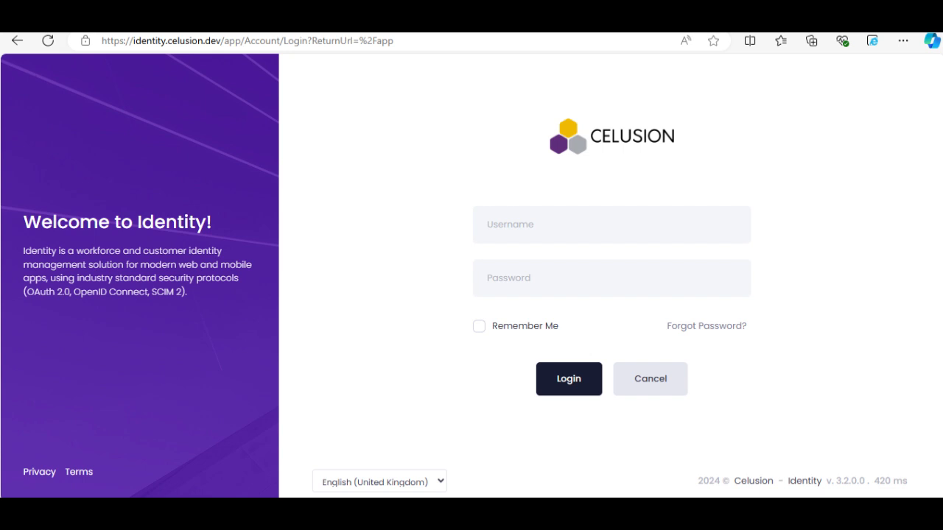
Step: Sign in to Identity with the administrator e-mail and the account password
left_click(735, 224)
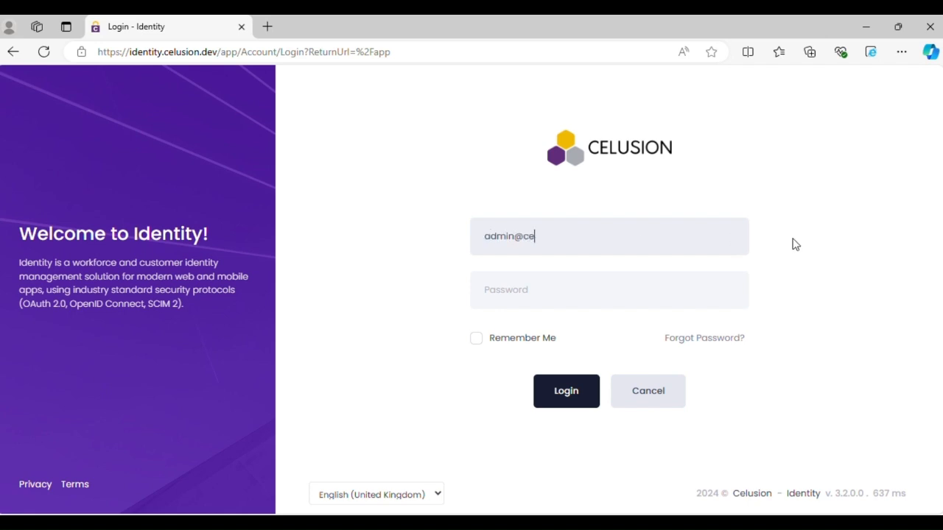
key("Tab")
type("••")
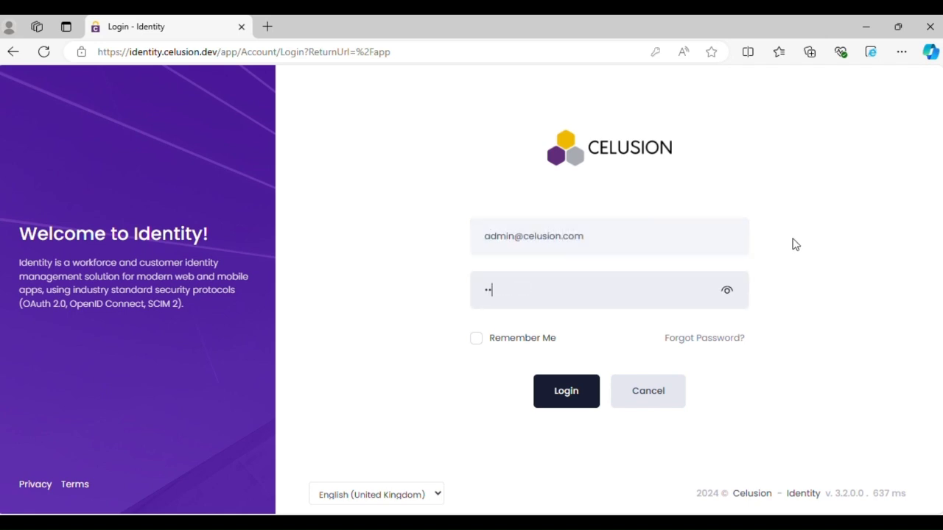
type("•••••••")
key("Return")
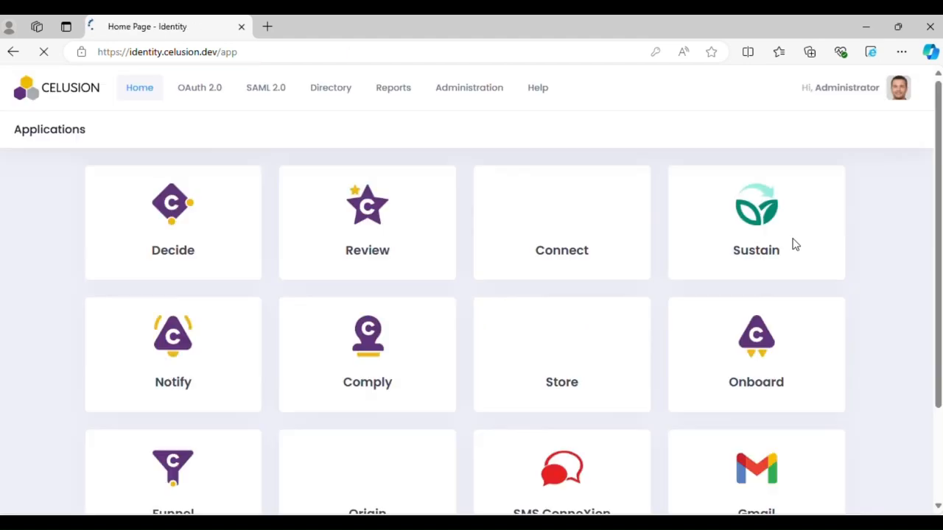
Step: Open the Identity Providers list under Administration and start creating a new provider
left_click(483, 94)
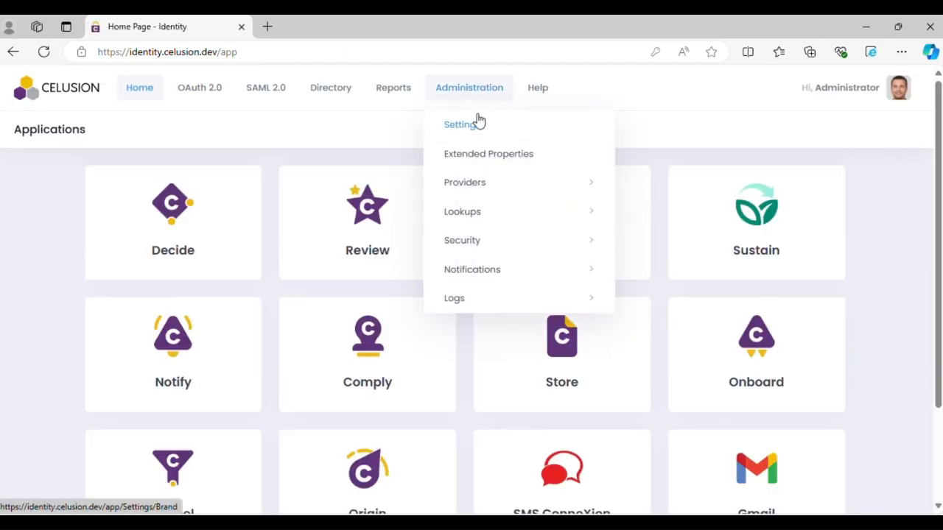
mouse_move(499, 190)
left_click(673, 184)
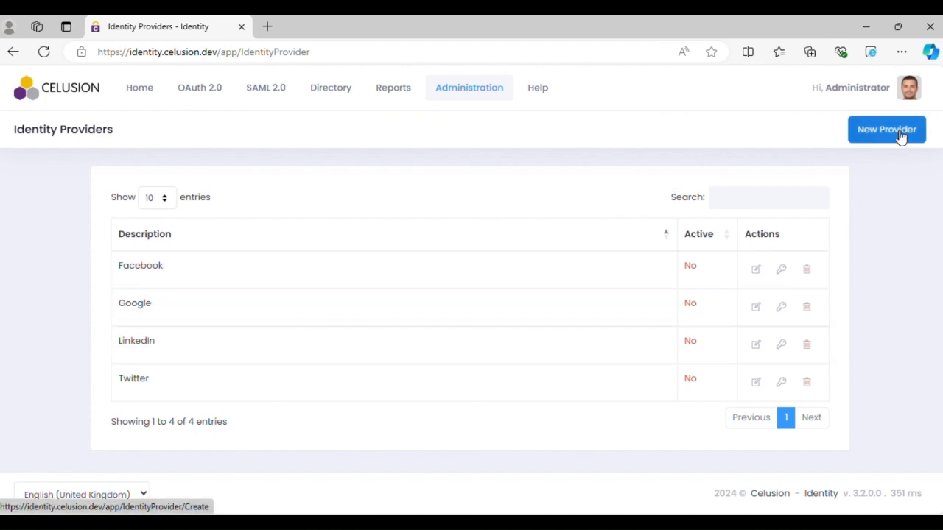
left_click(899, 137)
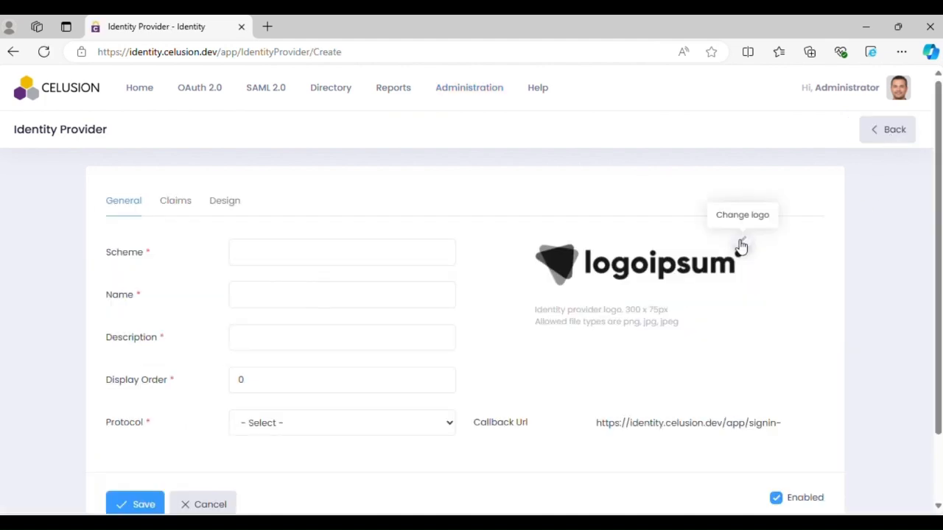
Step: Upload meripahchaan.png as the identity provider logo
left_click(742, 244)
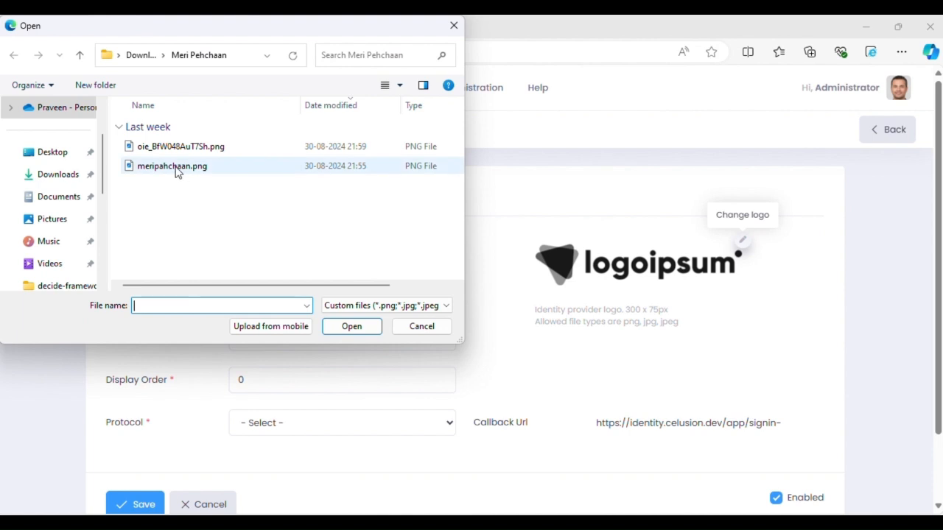
double_click(177, 171)
Step: Fill in scheme meri, name and description Meri Pehchaan, and display order 1
left_click(275, 255)
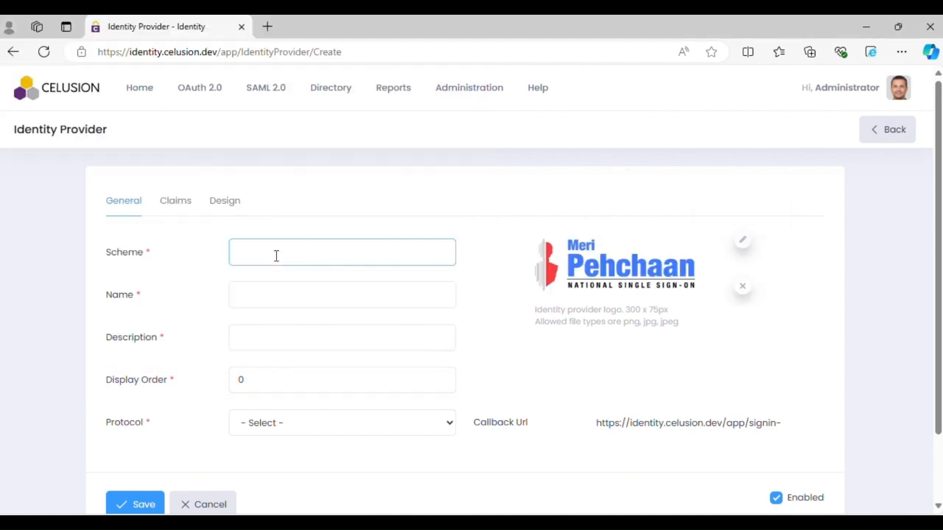
type("meri")
key("Tab")
type("Meri Pehchaan")
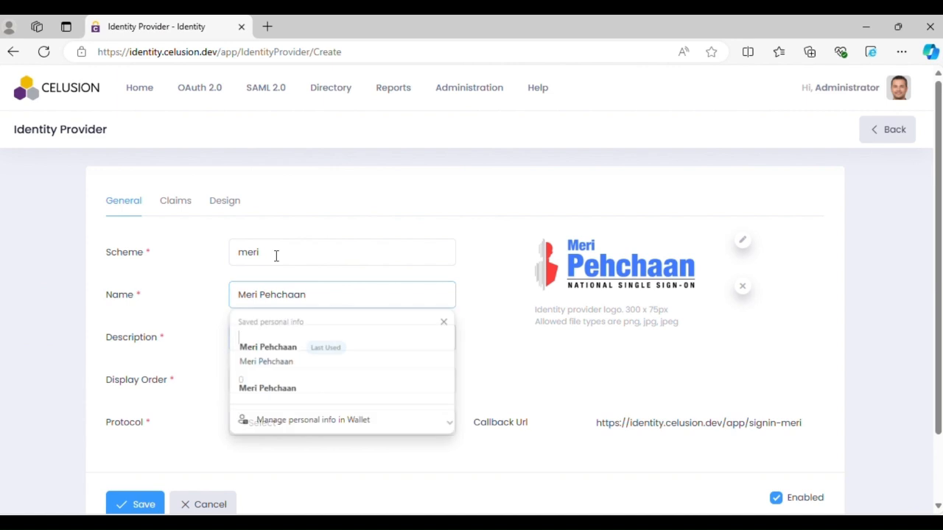
key("Tab")
type("Meri Pehc")
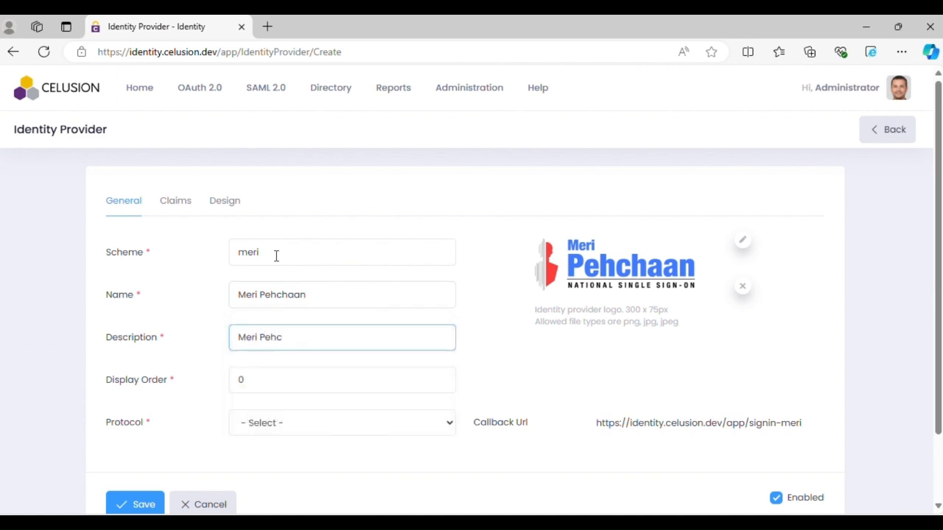
type("haan")
key("BackSpace")
type("n")
key("Tab")
type("1")
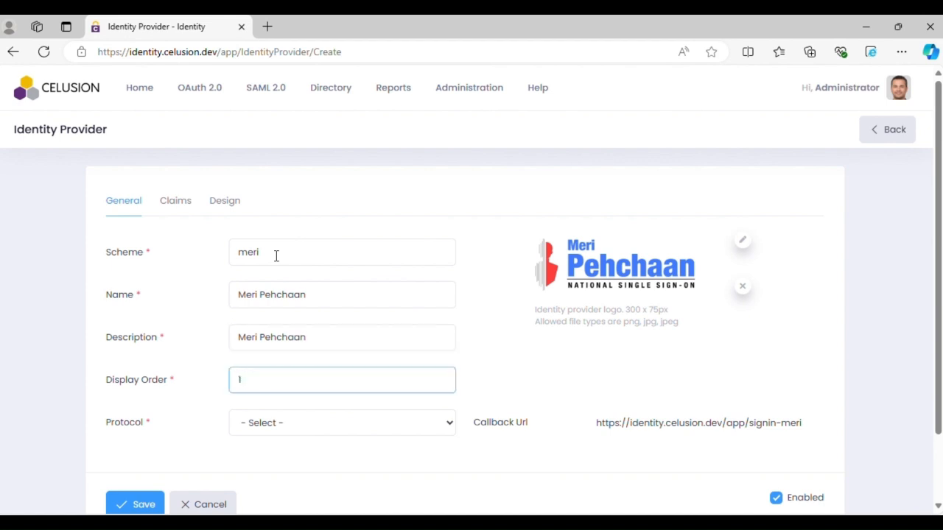
key("Tab")
Step: Set the provider's protocol to OAuth 2.0
left_click(368, 430)
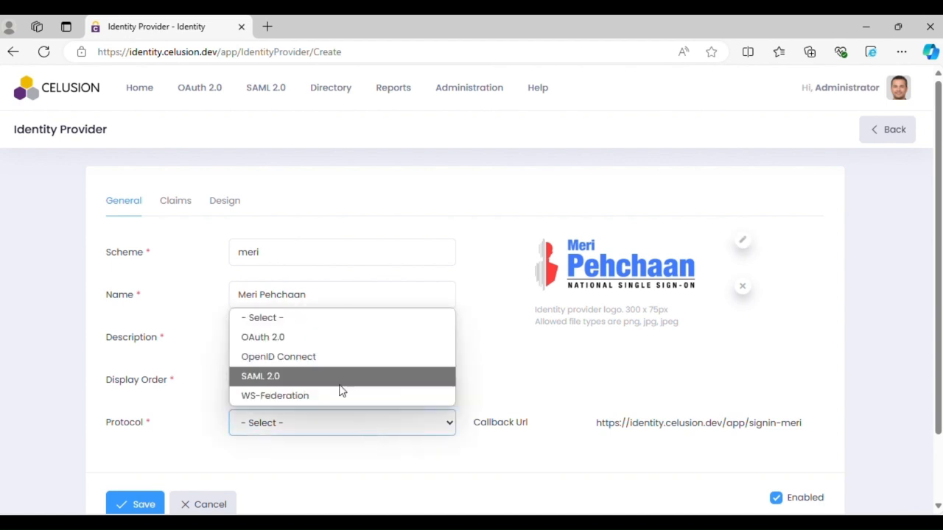
left_click(310, 338)
scroll(312, 337, "down", 3)
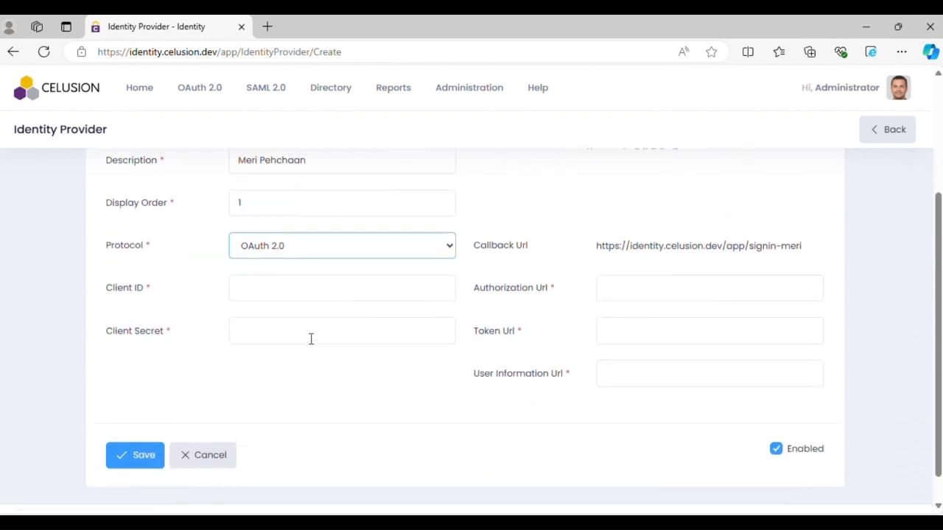
Step: Copy the client ID from the Notepad file into the Client ID field
left_click(275, 273)
key("alt+Tab")
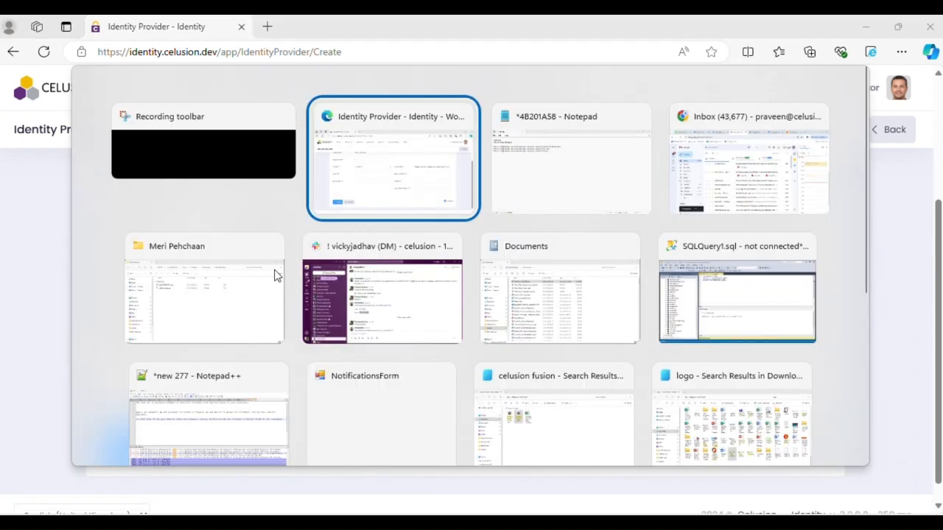
key("alt+Tab")
left_click(179, 73)
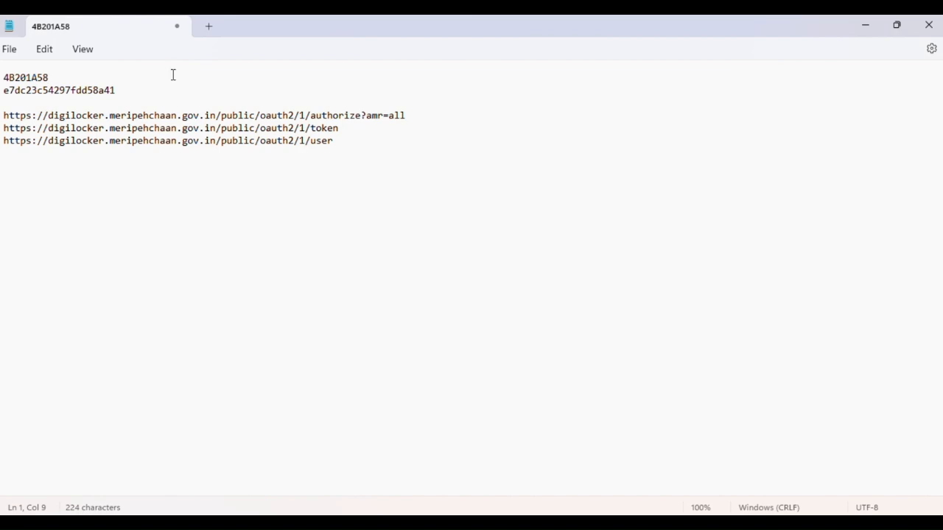
key("shift+Home")
key("ctrl+c")
key("alt+Tab")
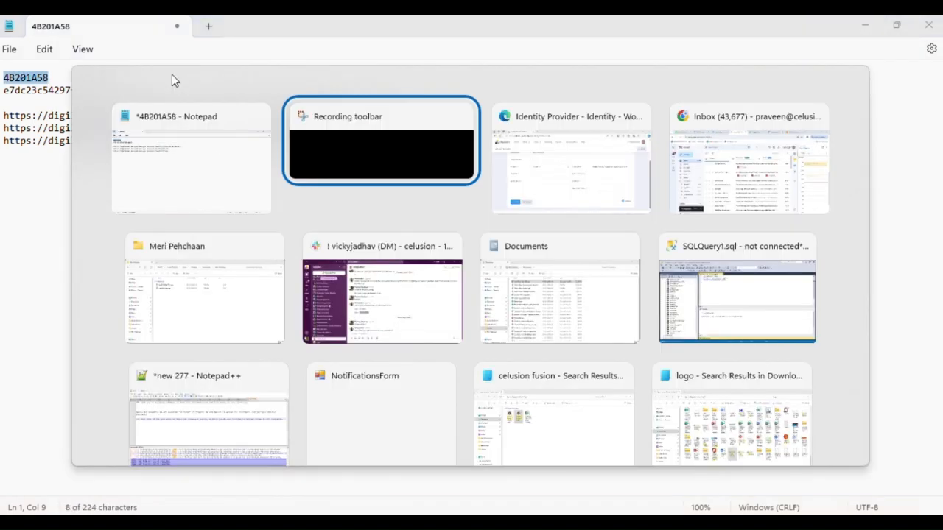
key("alt+Tab")
key("ctrl+v")
key("Tab")
Step: Copy the client secret from the Notepad file into the Client Secret field
key("alt+Tab")
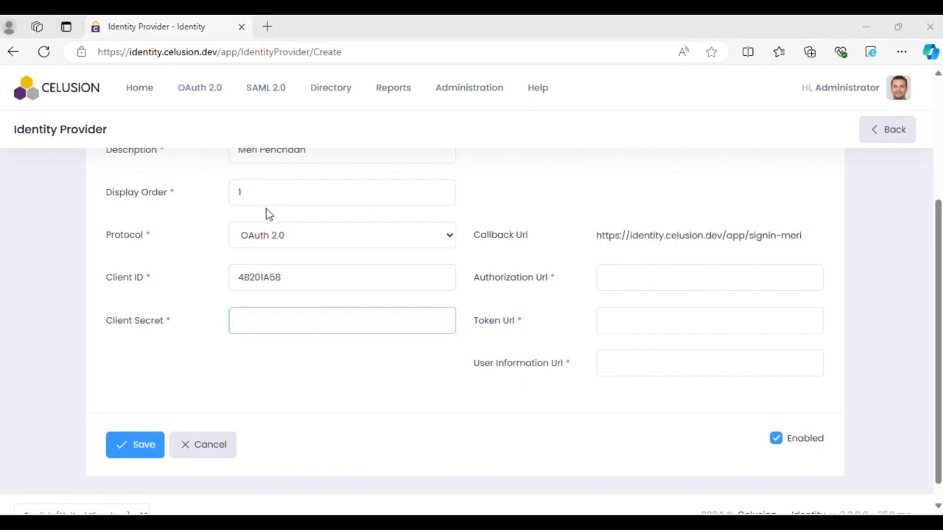
left_click(276, 90)
key("shift+Home")
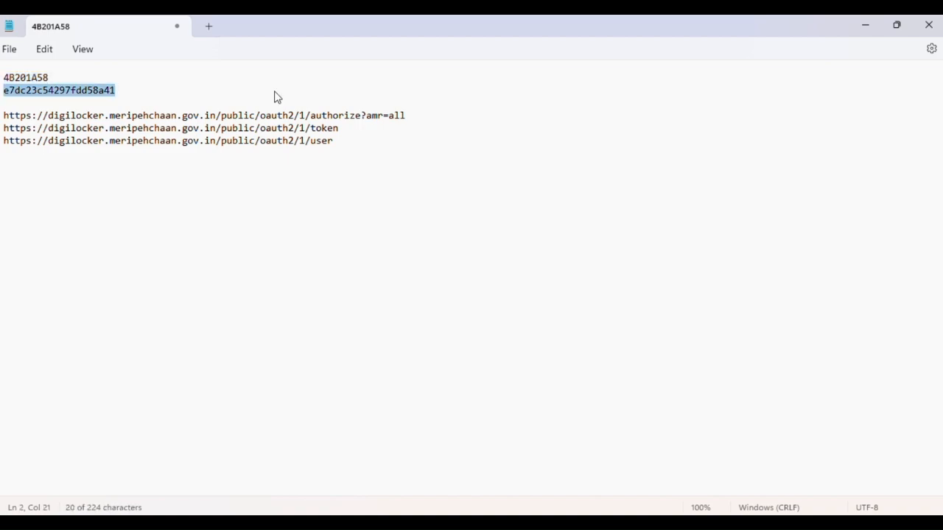
key("alt+Tab")
key("ctrl+v")
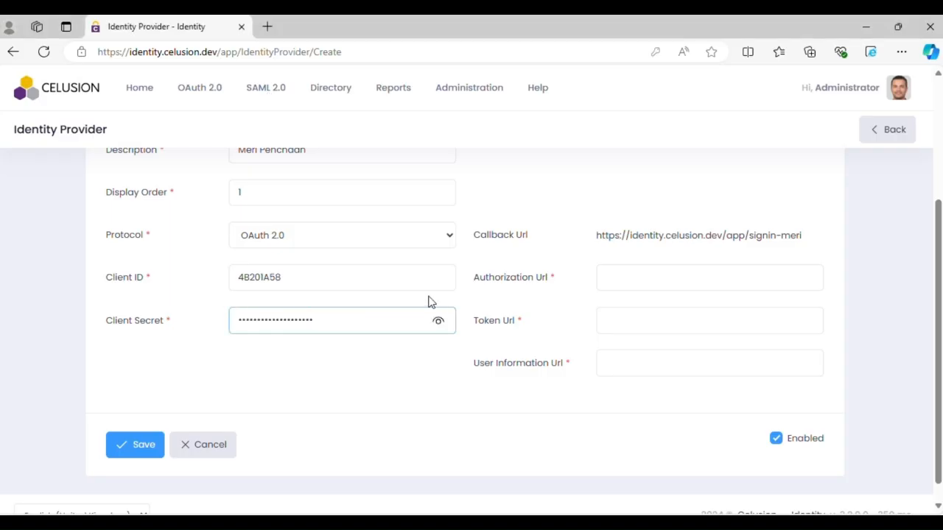
left_click(654, 276)
key("alt+Tab")
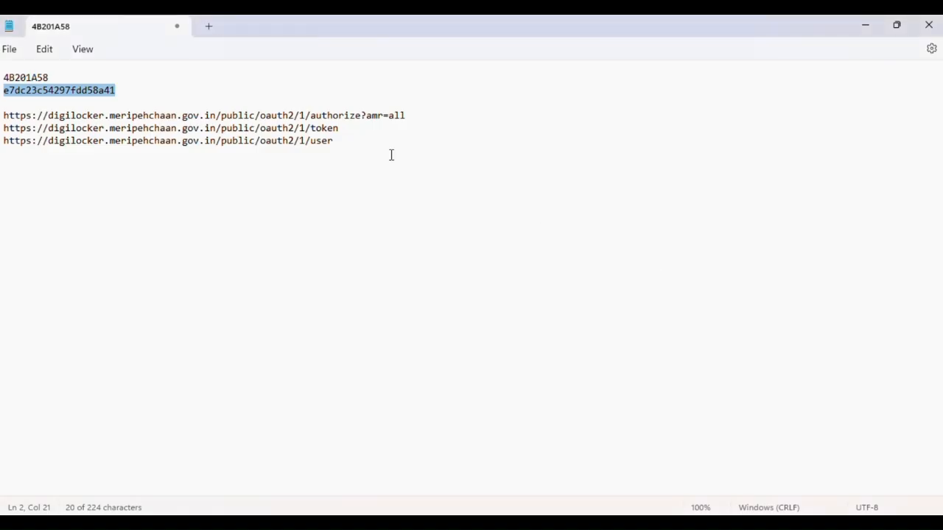
left_click(428, 117)
key("shift+Home")
key("ctrl+c")
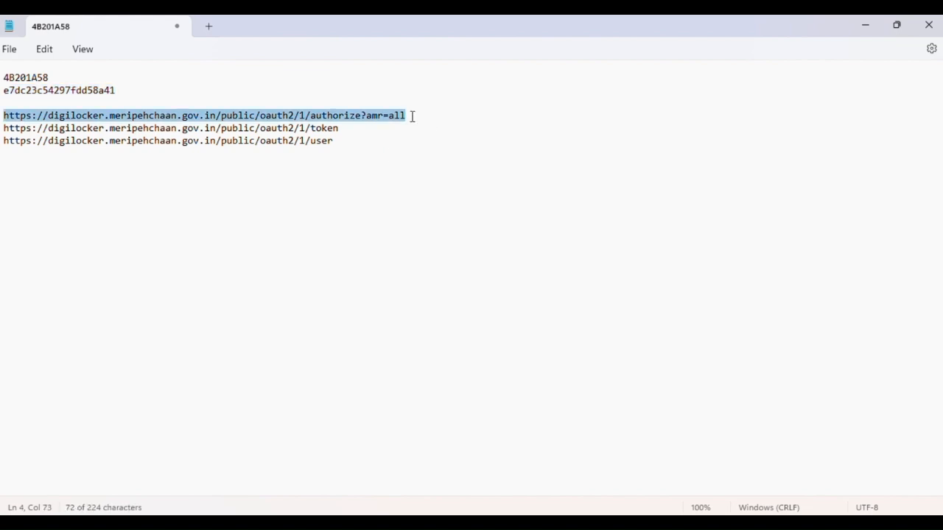
key("alt+Tab")
key("ctrl+v")
left_click(661, 321)
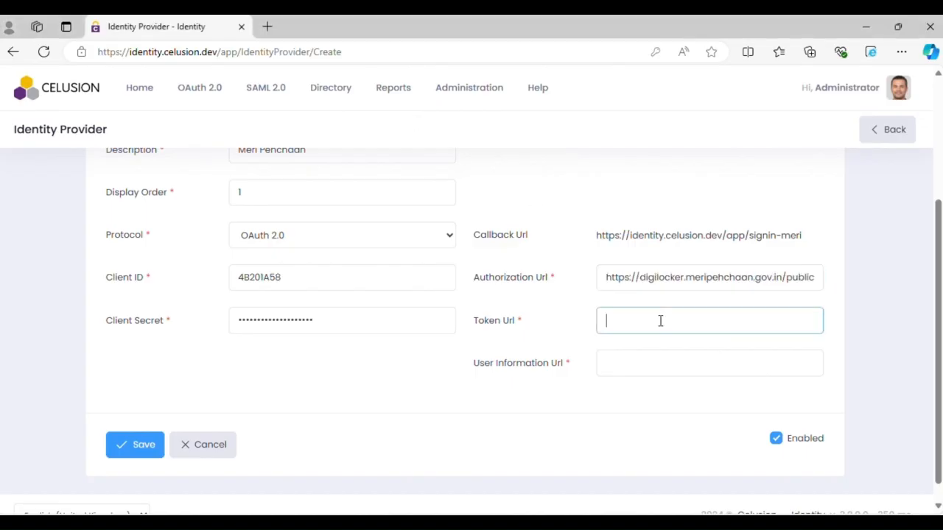
key("alt+Tab")
left_click(340, 130)
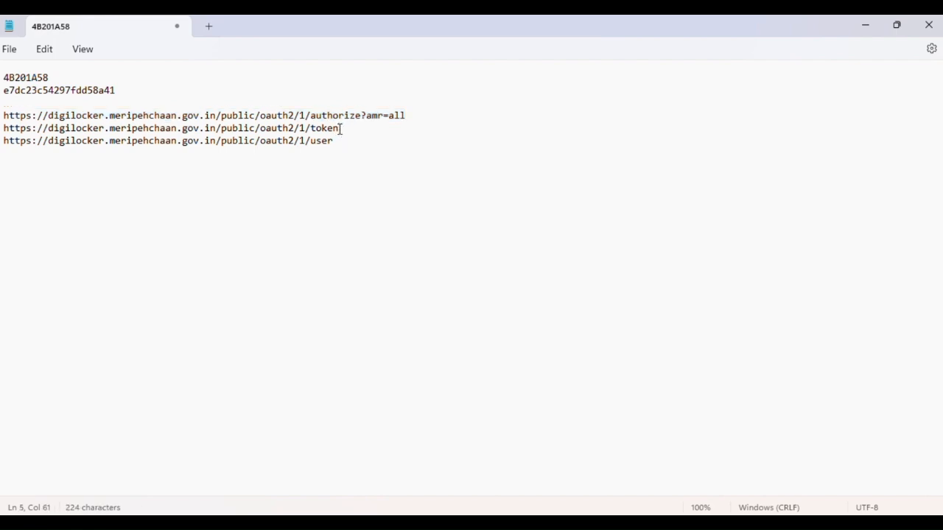
triple_click(339, 130)
key("ctrl+c")
key("alt+Tab")
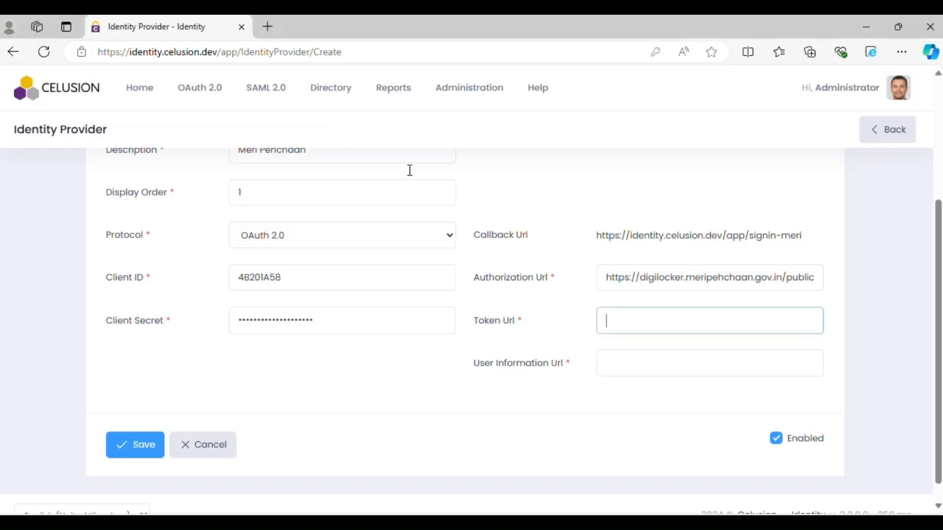
key("ctrl+v")
key("Tab")
key("alt+Tab")
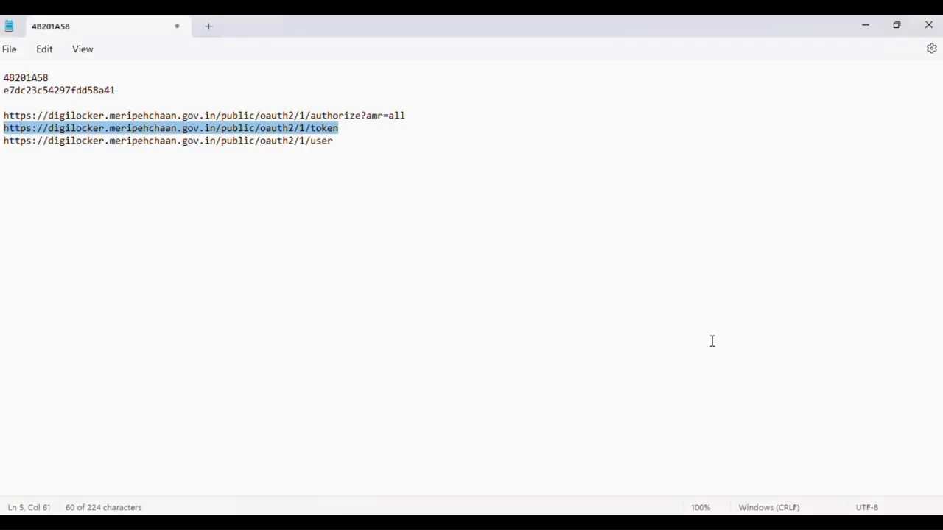
left_click(345, 144)
triple_click(344, 144)
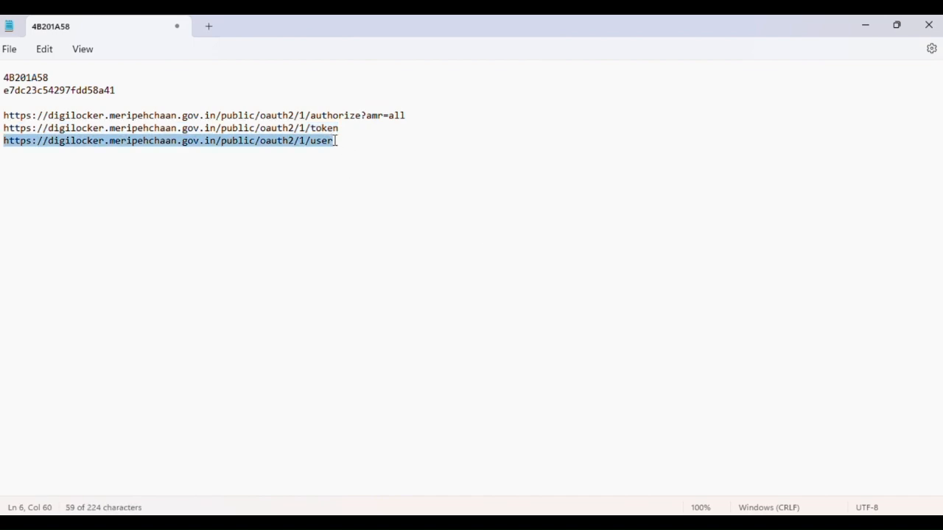
key("ctrl+c")
key("alt+Tab")
key("ctrl+v")
left_click(381, 341)
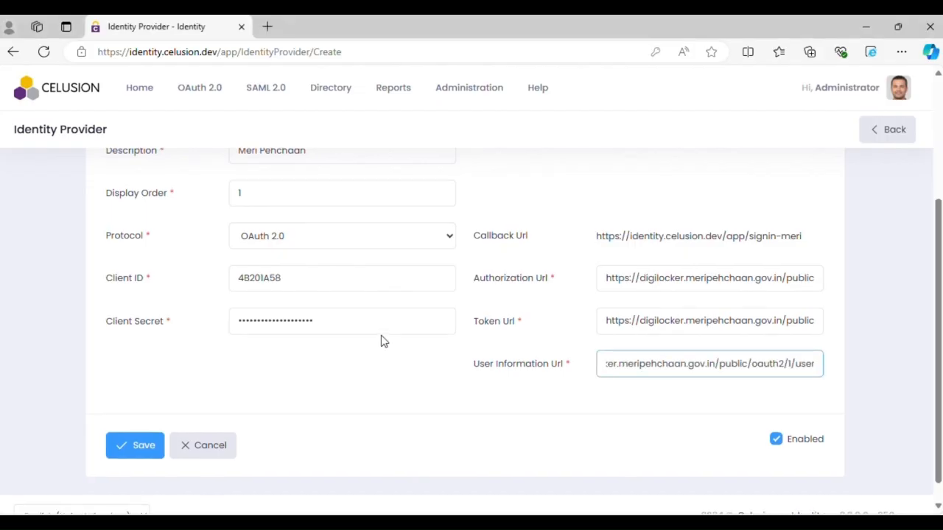
Step: Map the Unique User Identifier (Name ID) claim to digilockerid on the Claims tab
scroll(380, 341, "up", 3)
left_click(171, 210)
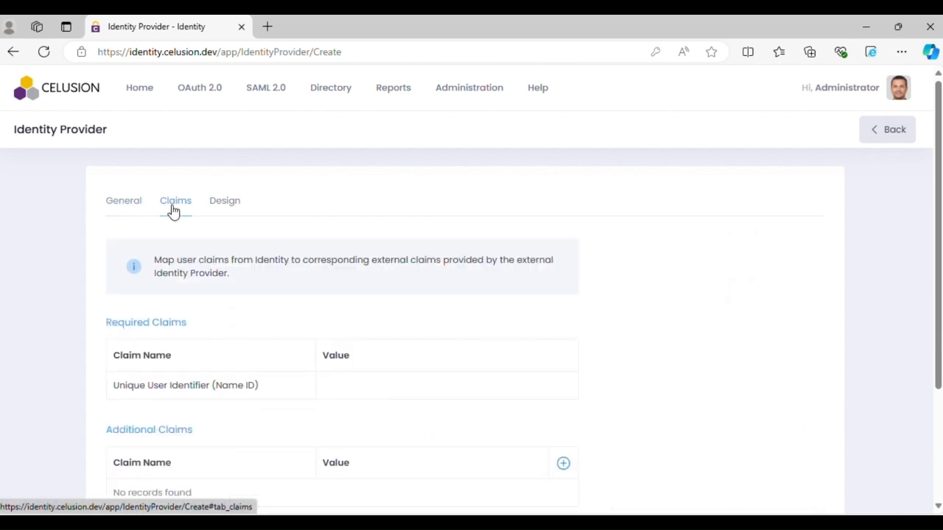
scroll(419, 339, "down", 1)
left_click(349, 319)
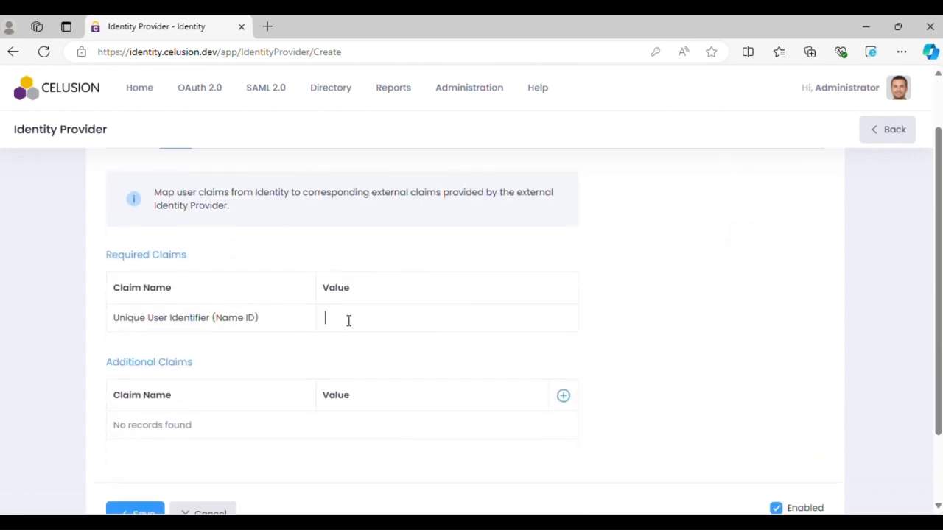
type("digilockerid")
Step: Upload the Meri Pehchaan symbol image as the provider icon on the Design tab
scroll(350, 321, "up", 1)
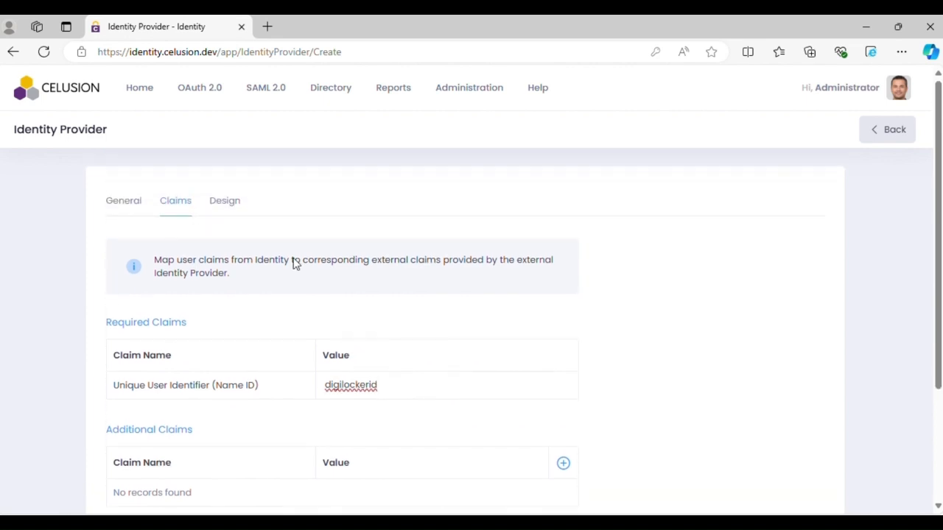
left_click(225, 201)
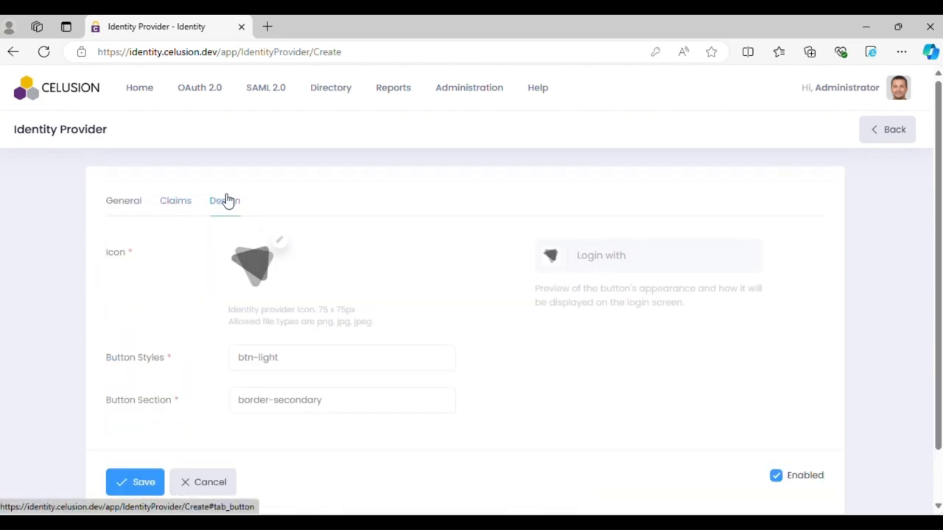
left_click(278, 241)
double_click(187, 147)
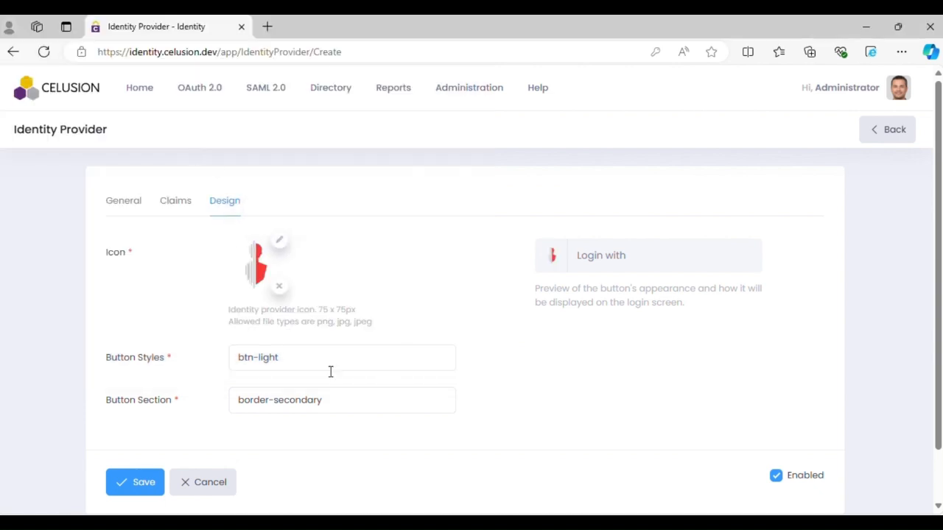
Step: Set Button Styles to btn-secondary and Button Section to border-light
double_click(269, 357)
type("secondary")
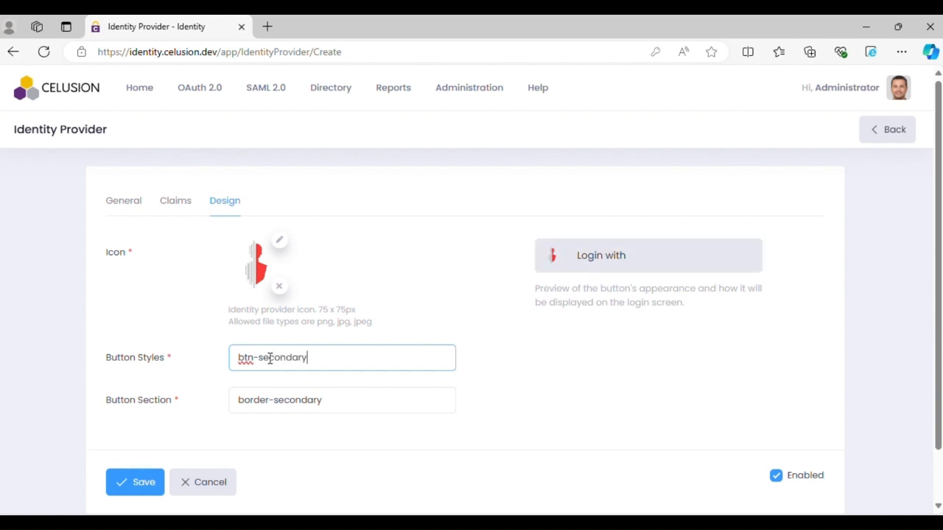
key("Tab")
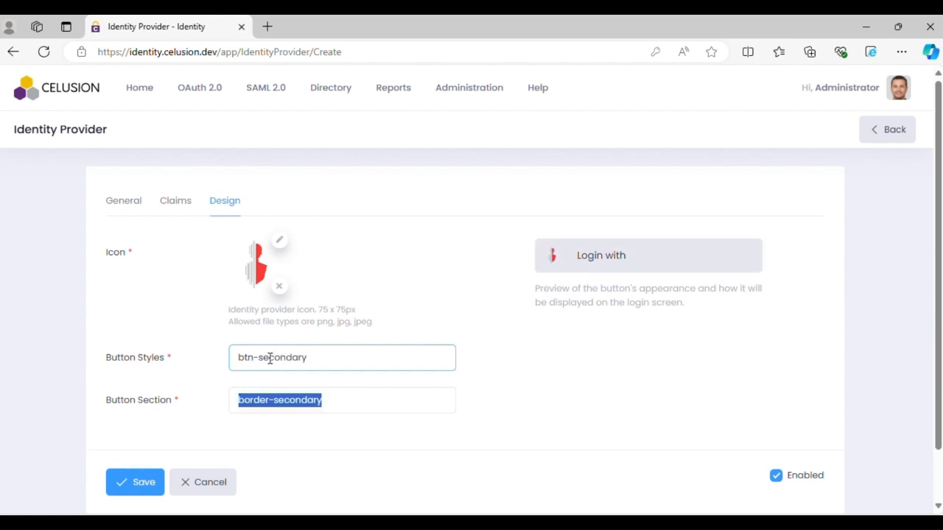
type("border-light")
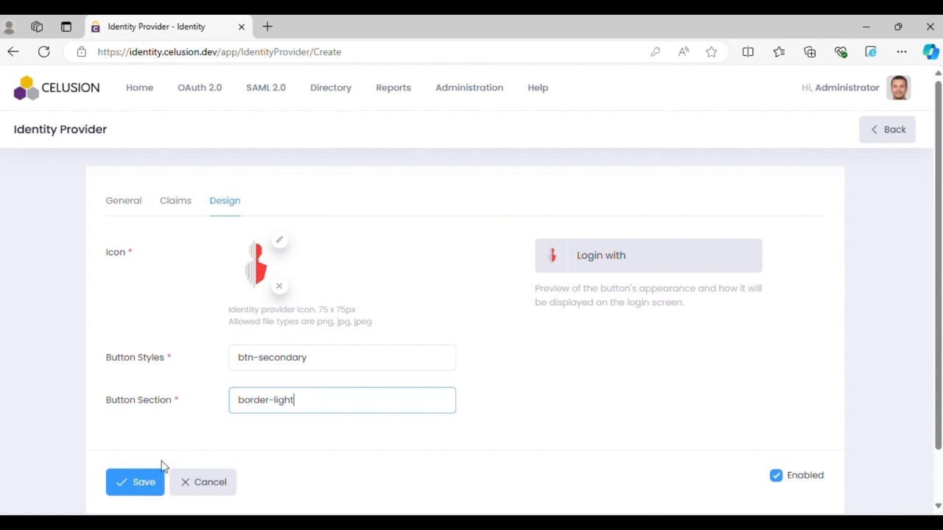
Step: Save the new Meri Pehchaan identity provider
left_click(143, 480)
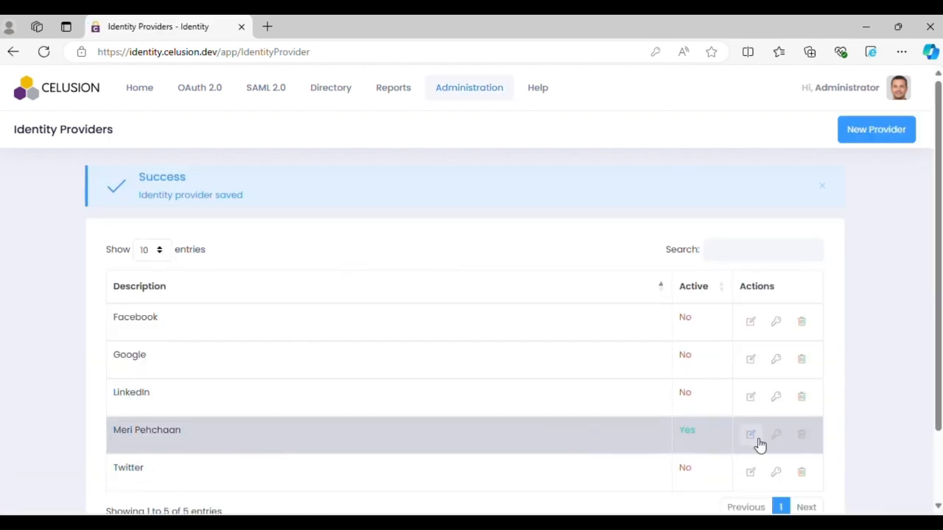
Step: Enable Meri Pehchaan as an allowed provider in the External Login settings and save
left_click(465, 87)
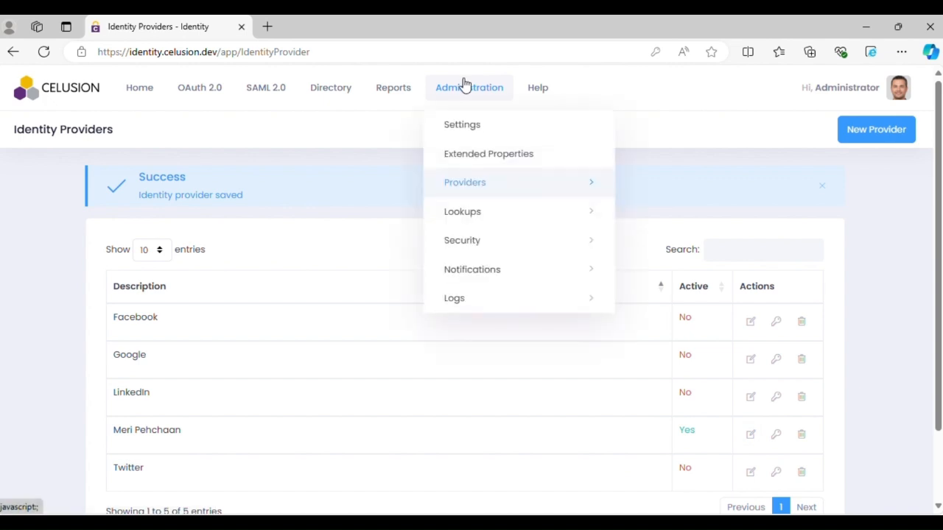
left_click(462, 134)
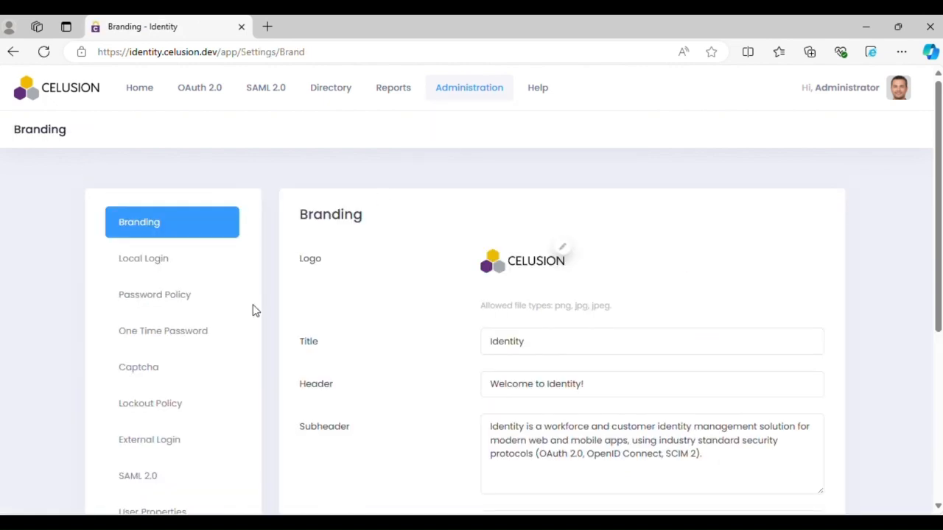
scroll(223, 346, "down", 1)
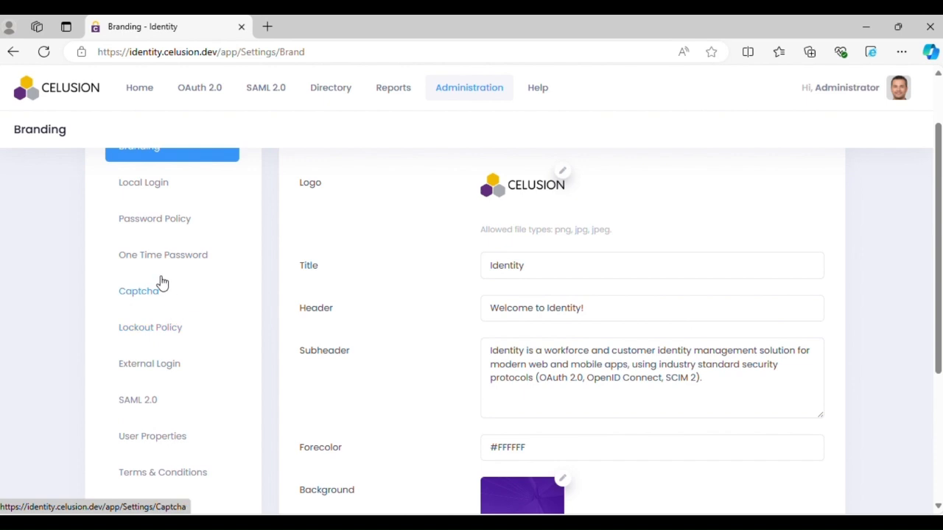
left_click(158, 369)
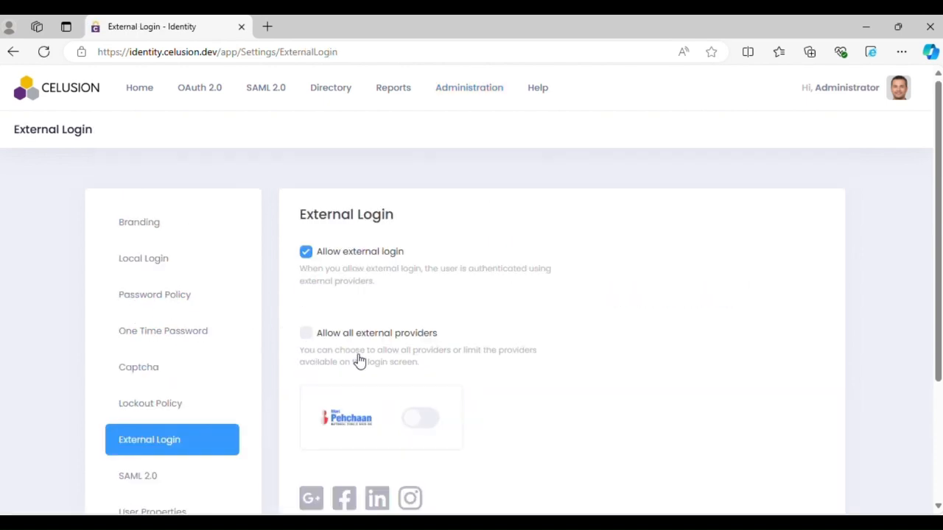
scroll(427, 423, "down", 1)
left_click(426, 383)
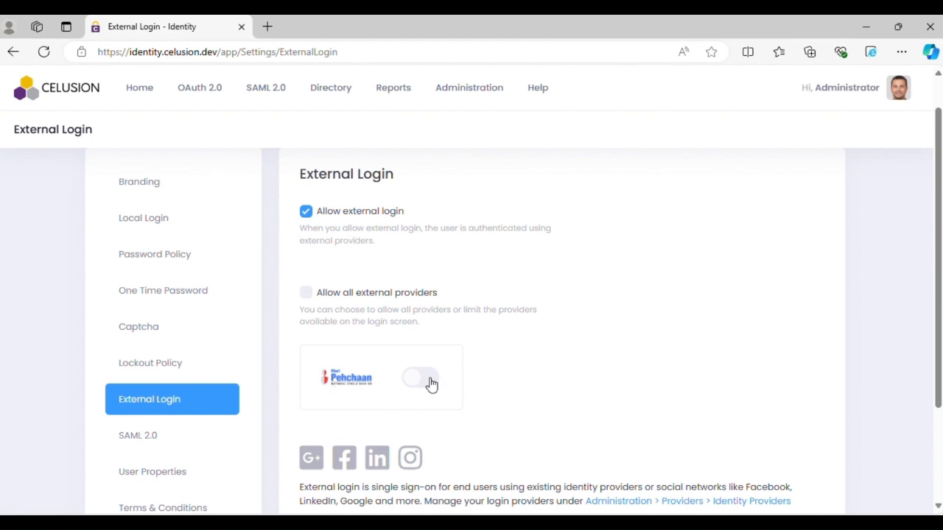
scroll(570, 374, "down", 3)
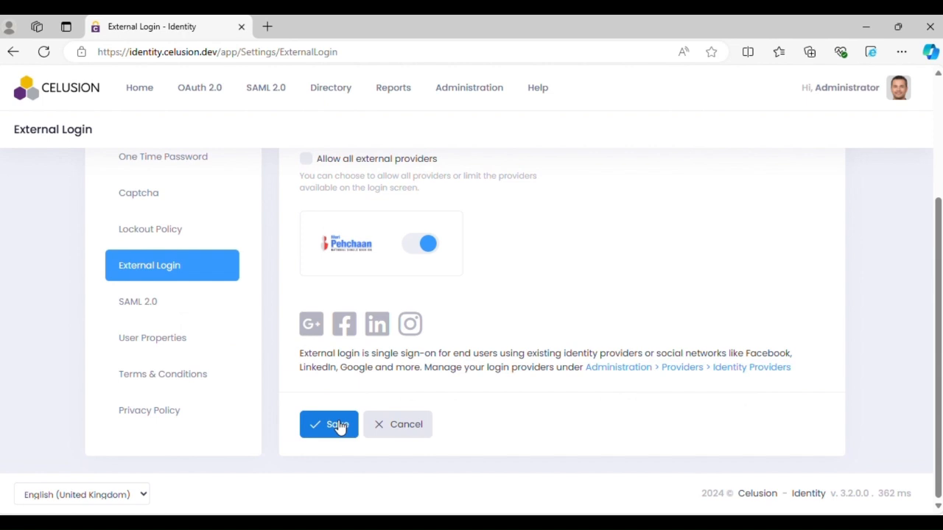
left_click(338, 426)
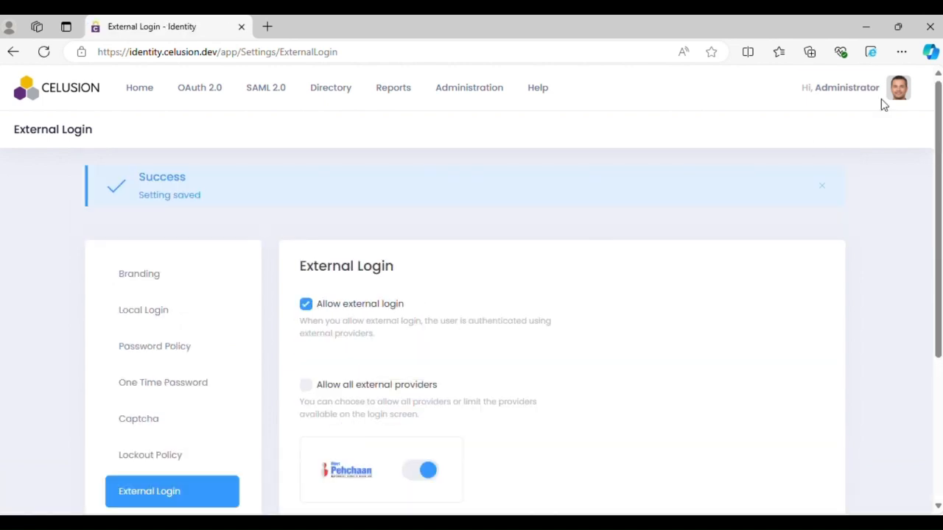
Step: Open the administrator's profile External Login page and start connecting a Meri Pehchaan account
left_click(898, 89)
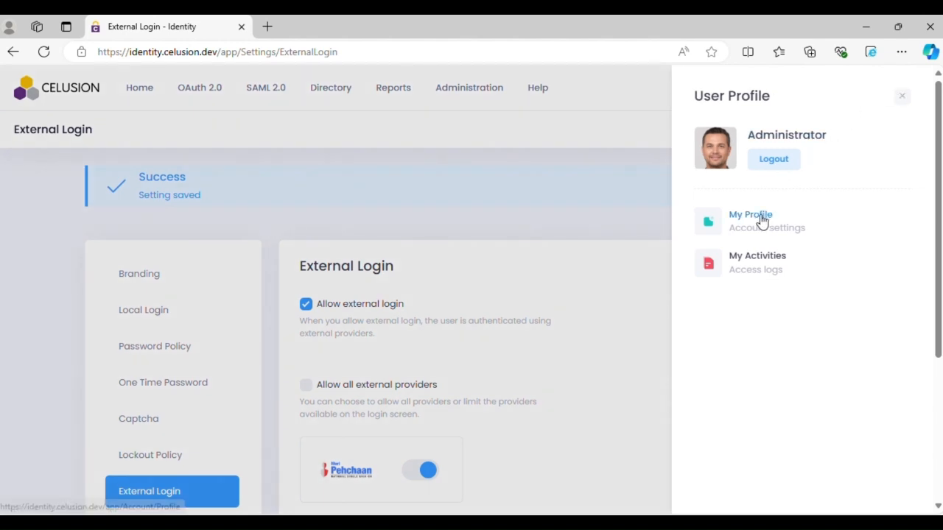
left_click(761, 220)
left_click(875, 94)
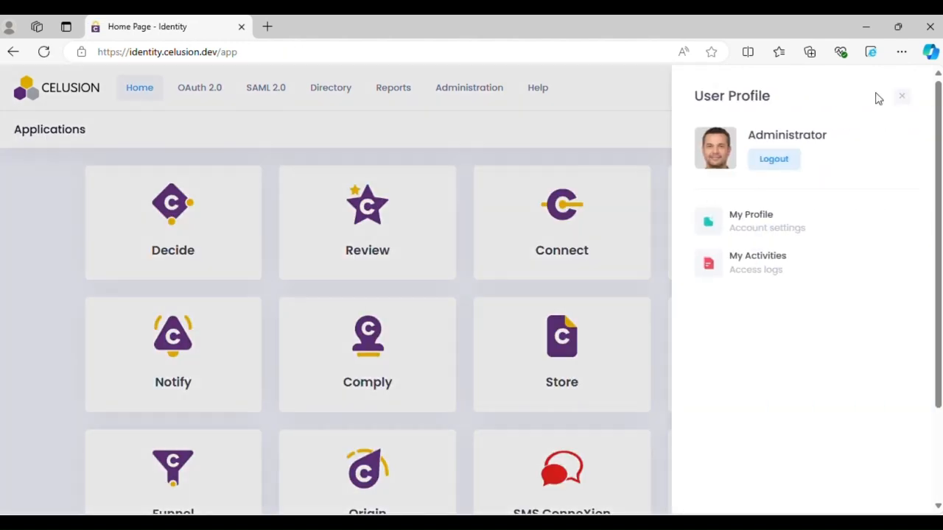
left_click(766, 218)
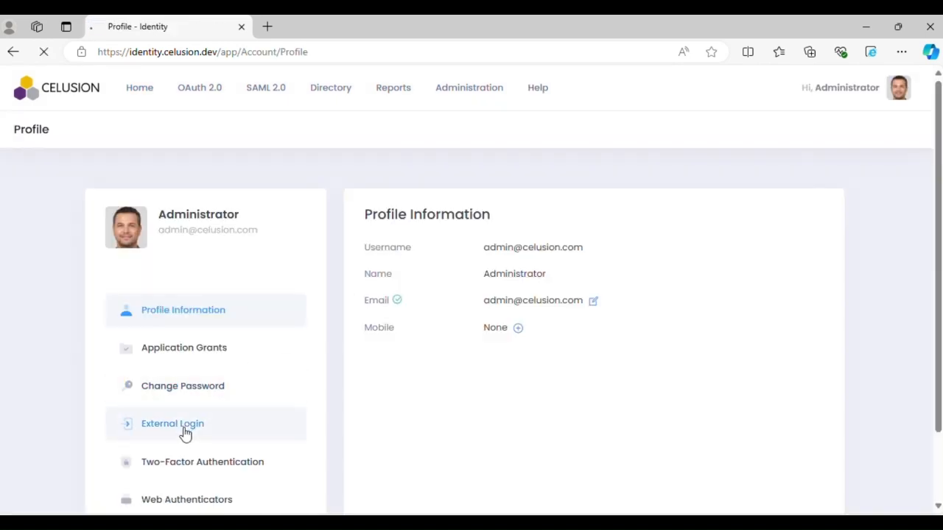
left_click(186, 435)
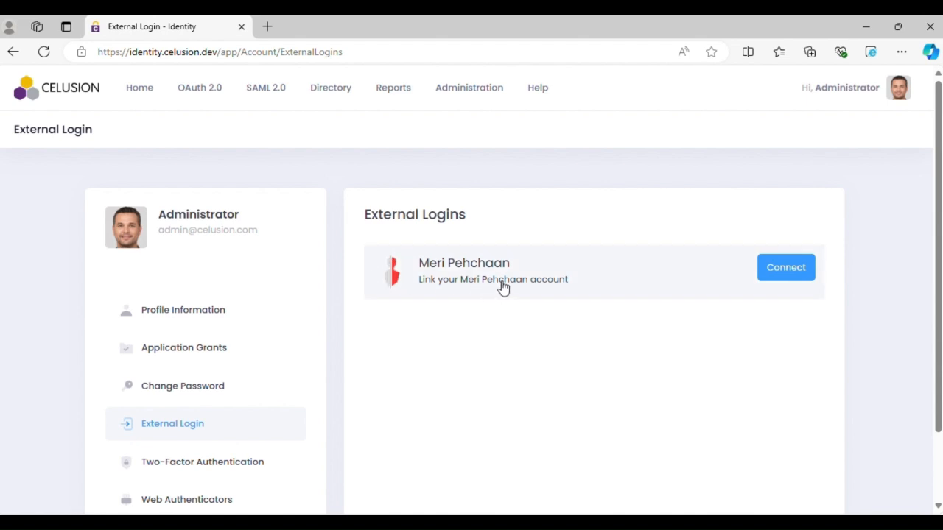
left_click(783, 270)
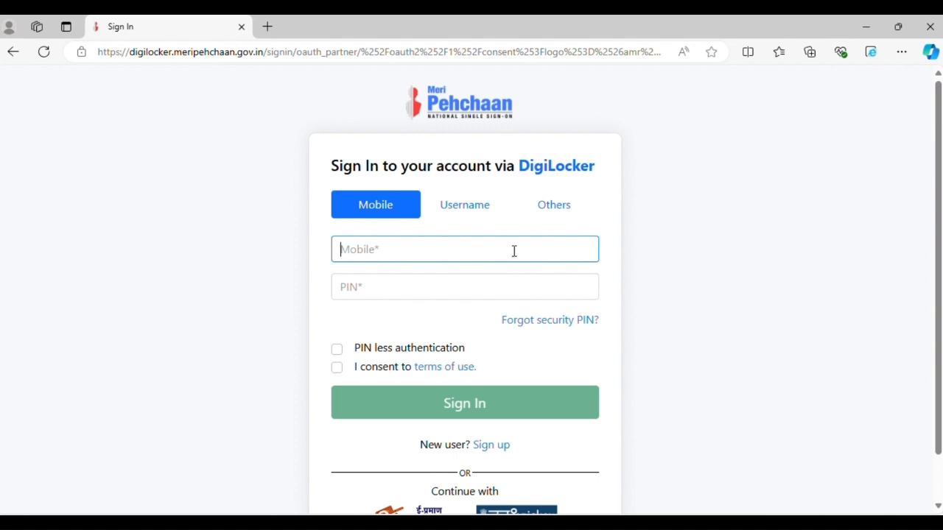
Step: Enter the mobile number, and tick PIN less authentication and the consent to terms of use
type("9")
type("0")
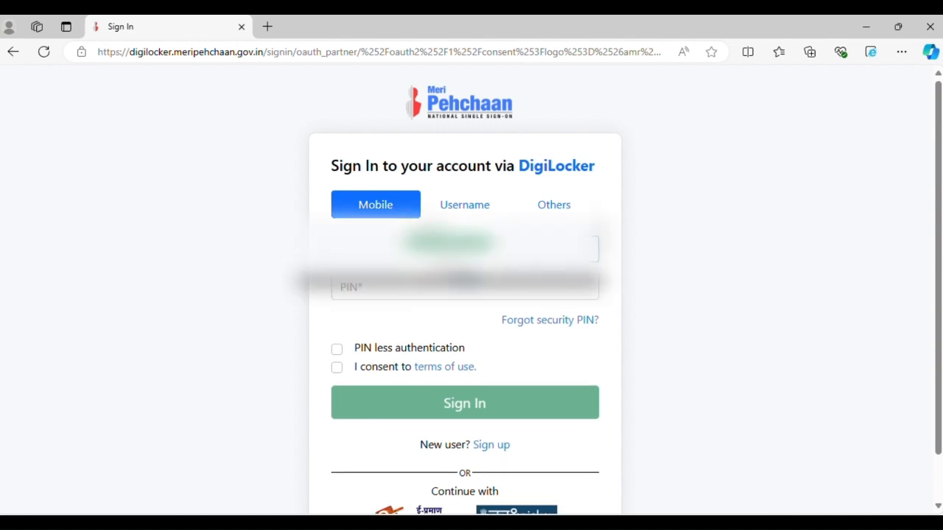
left_click(337, 349)
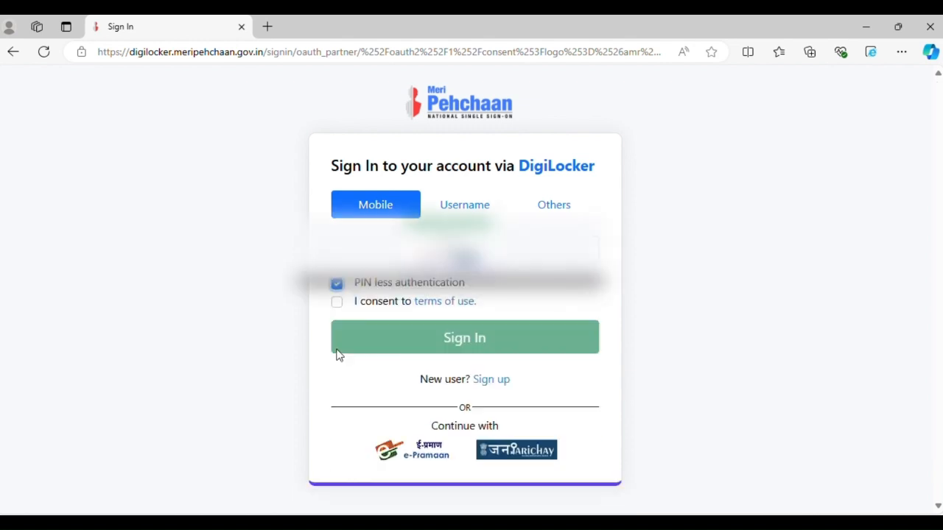
left_click(336, 302)
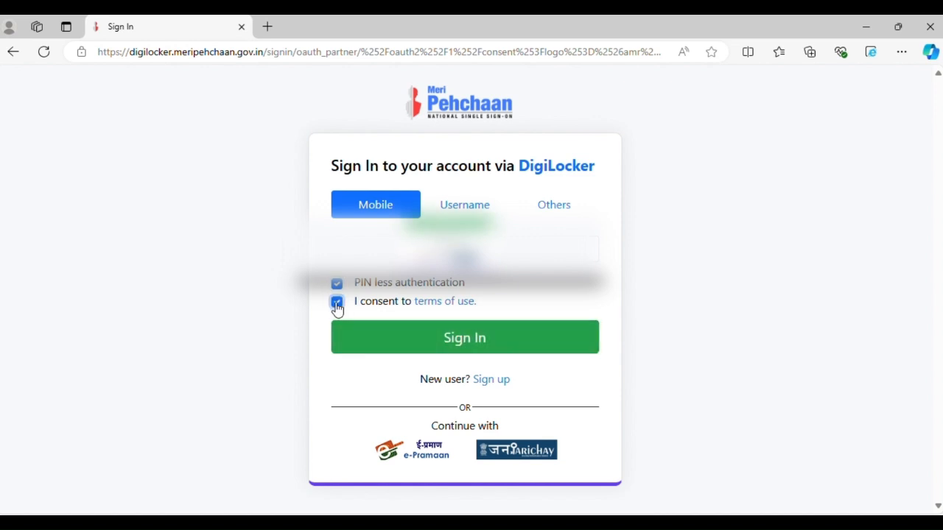
left_click(455, 213)
left_click(557, 212)
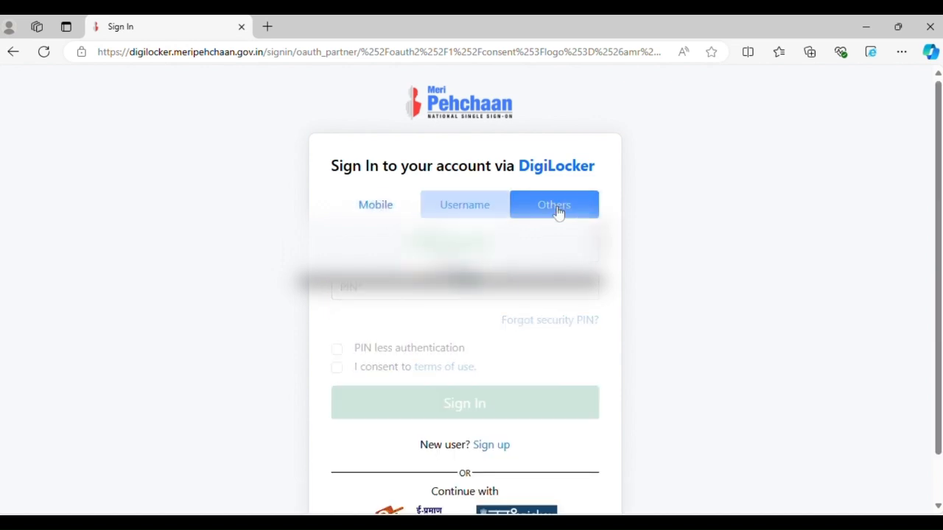
left_click(377, 213)
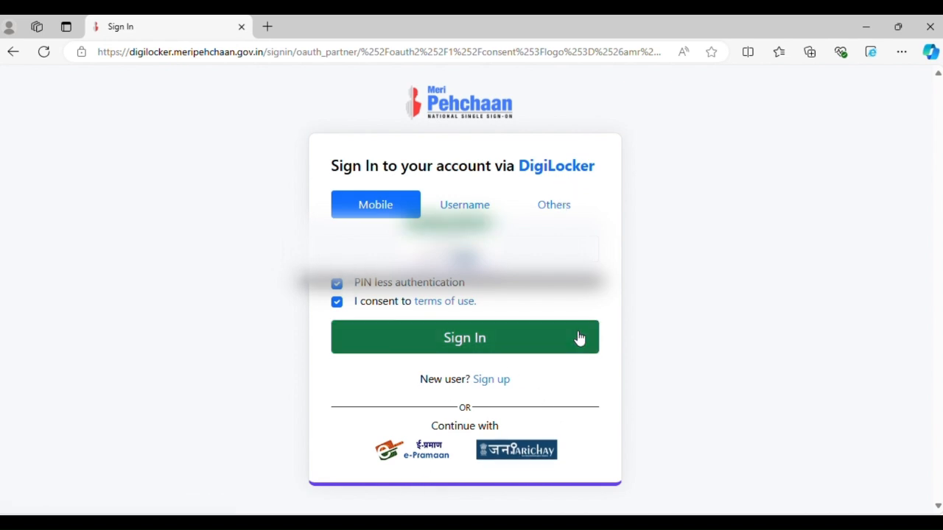
Step: Sign in and enter the OTP verification code to link the Meri Pehchaan account
left_click(550, 345)
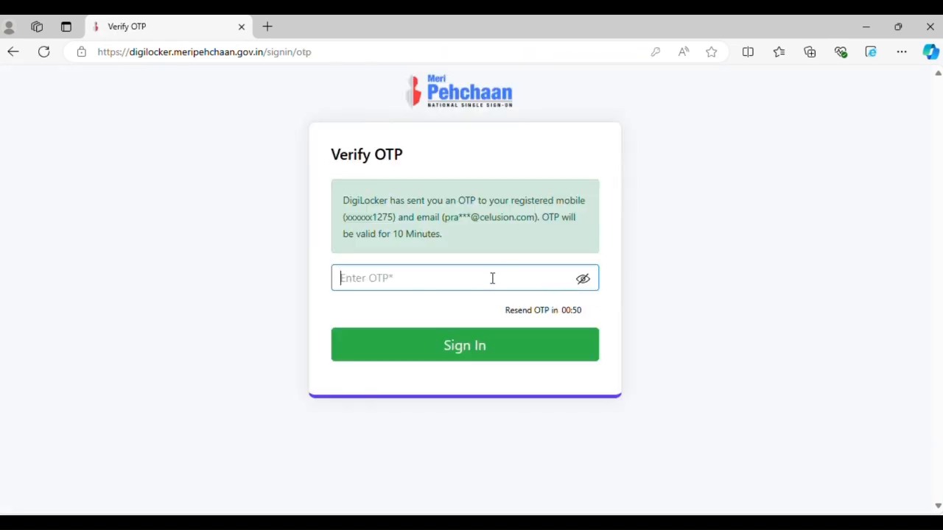
type("1")
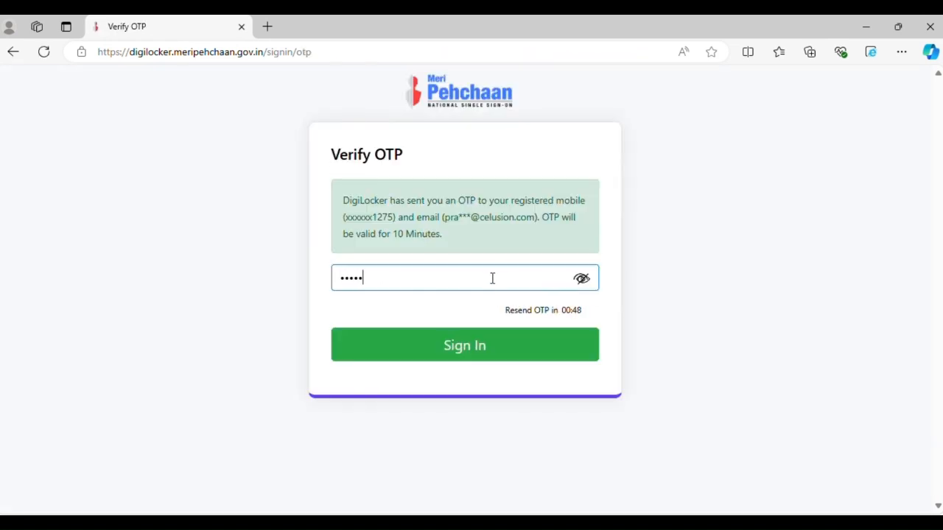
left_click(476, 346)
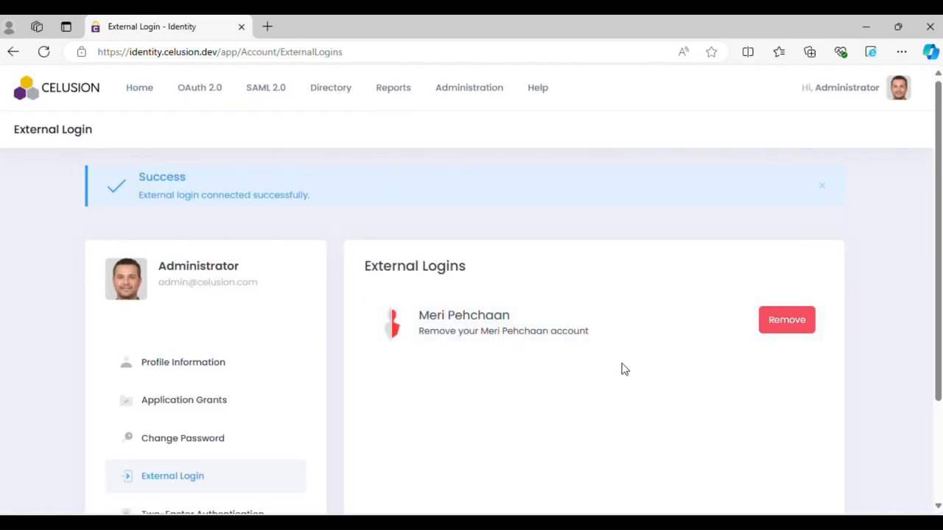
Step: Log out of the administrator account
scroll(693, 191, "down", 3)
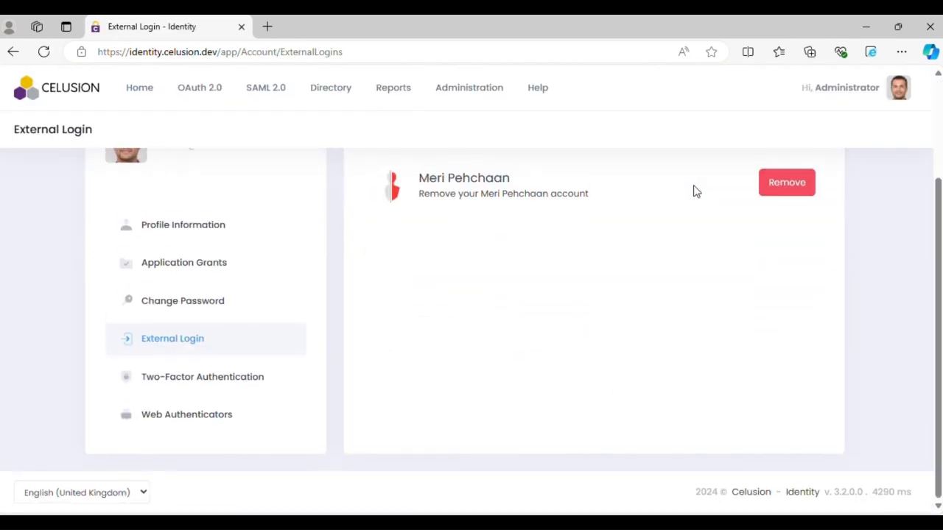
left_click(898, 101)
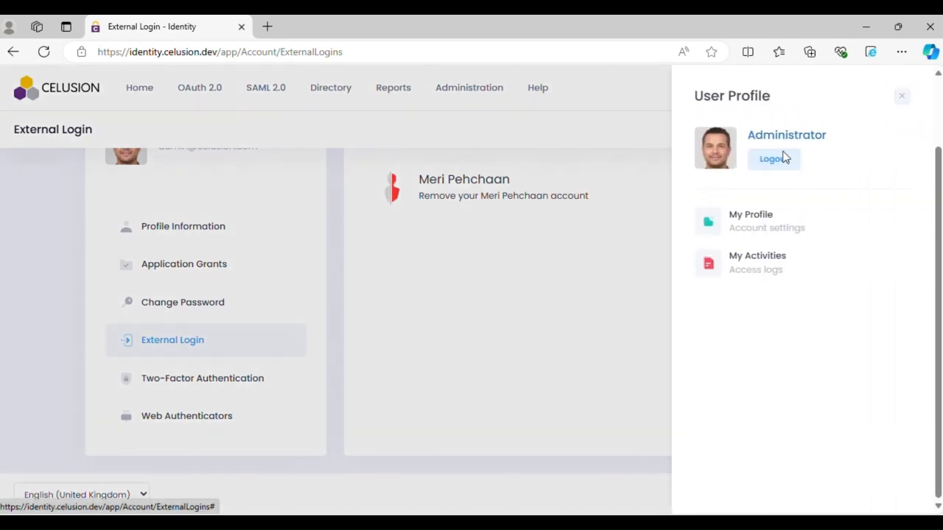
left_click(768, 168)
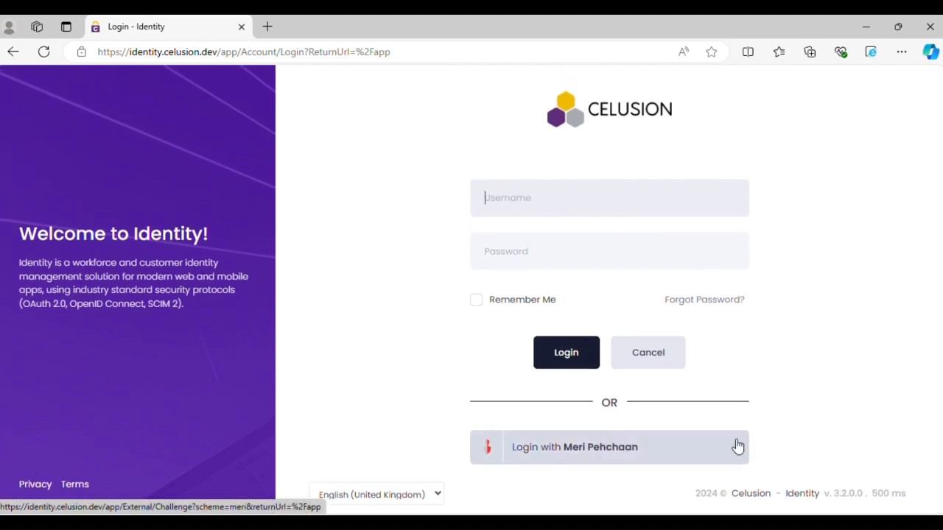
Step: Log in with Meri Pehchaan and allow the DigiLocker consent request
left_click(610, 456)
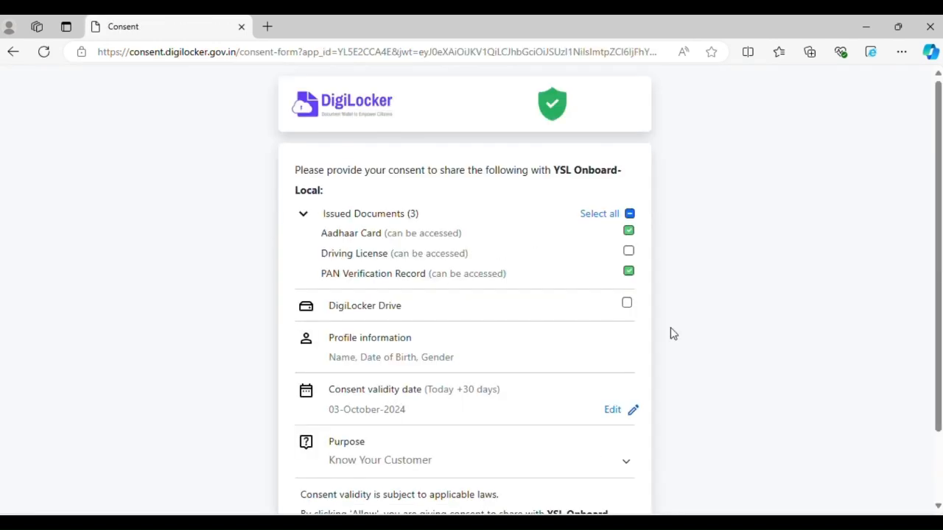
scroll(670, 331, "down", 3)
left_click(591, 495)
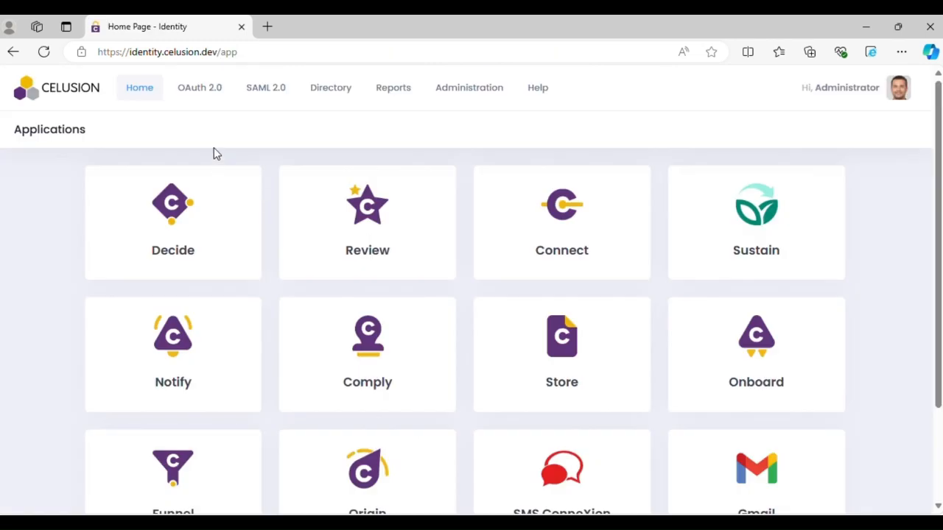
scroll(760, 398, "down", 2)
scroll(760, 399, "up", 2)
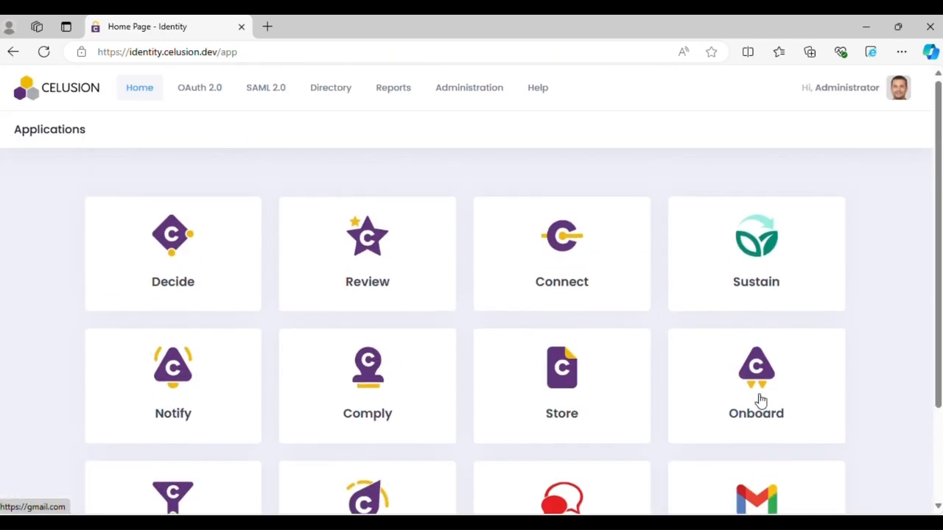